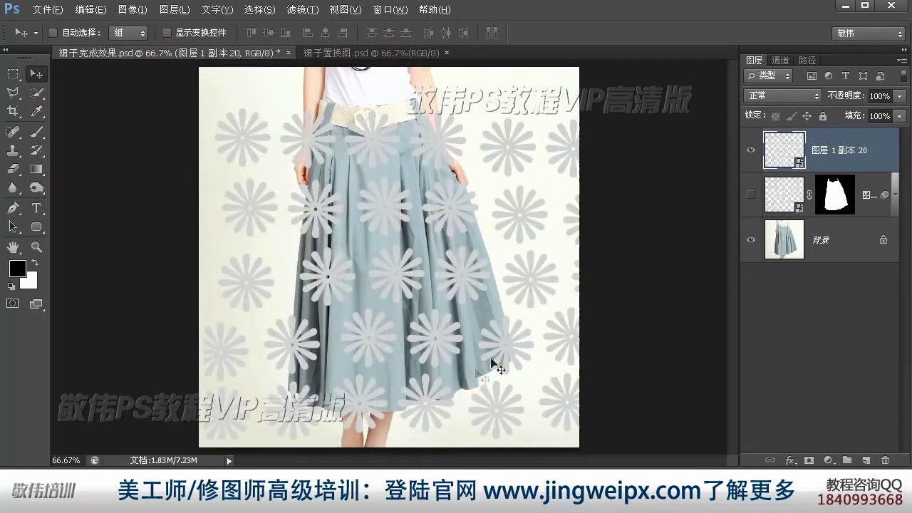
# - Position the flower pattern of layer 图层 1 副本 20 over the skirt and set its blend mode to 叠加 (Overlay)
pyautogui.moveTo(440, 404); pyautogui.dragTo(421, 396)
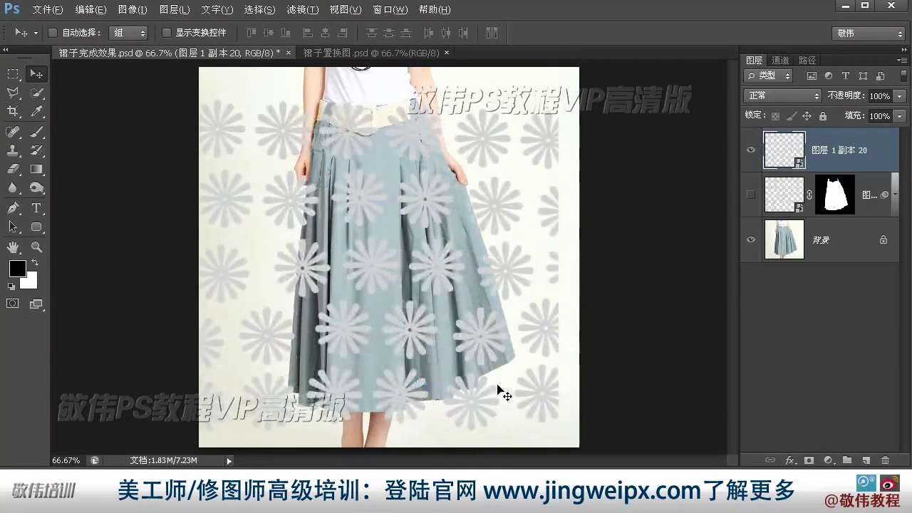
pyautogui.moveTo(444, 361); pyautogui.dragTo(472, 356)
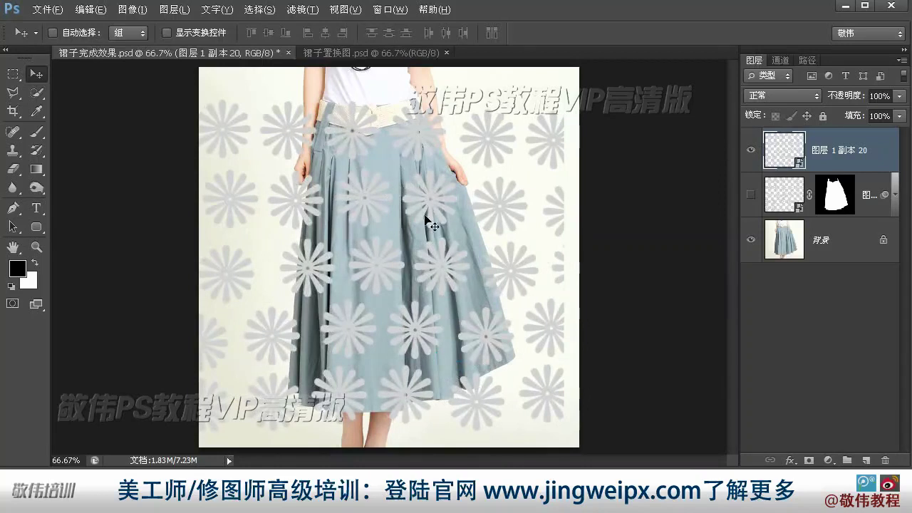
pyautogui.click(800, 93)
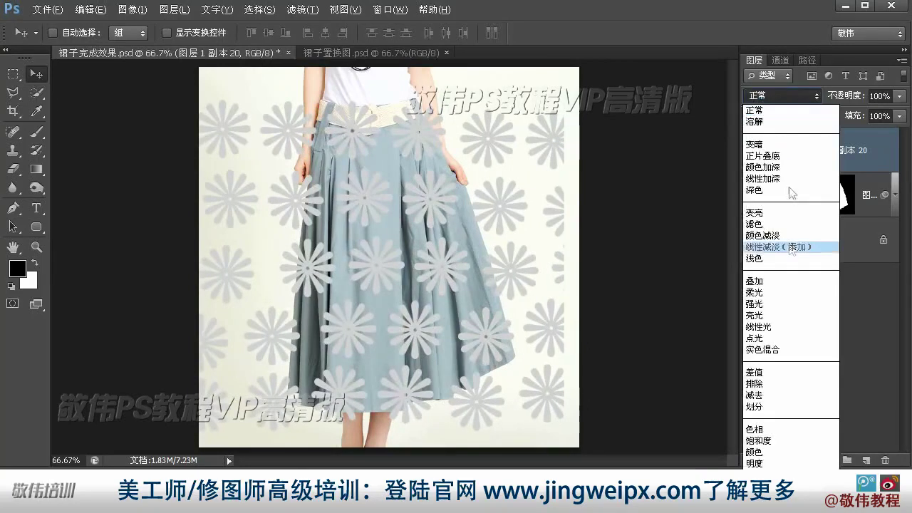
pyautogui.click(771, 281)
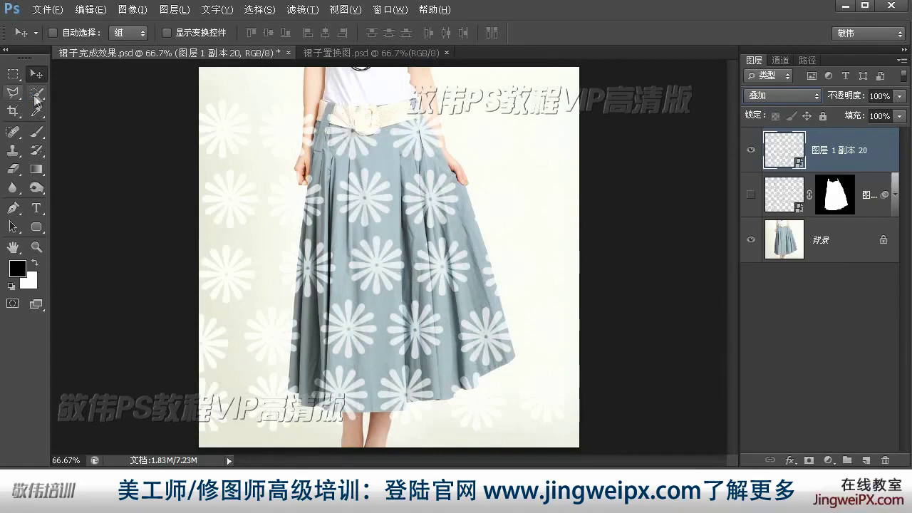
# - Select the skirt on the background with Quick Selection and mask the top flower pattern layer with that selection
pyautogui.click(35, 94)
pyautogui.moveTo(376, 189)
pyautogui.mouseDown()
pyautogui.moveTo(332, 142)
pyautogui.moveTo(321, 407)
pyautogui.moveTo(334, 115)
pyautogui.moveTo(363, 308)
pyautogui.moveTo(314, 313)
pyautogui.moveTo(302, 299)
pyautogui.moveTo(303, 362)
pyautogui.moveTo(306, 177)
pyautogui.moveTo(370, 183)
pyautogui.moveTo(417, 260)
pyautogui.moveTo(395, 268)
pyautogui.mouseUp()
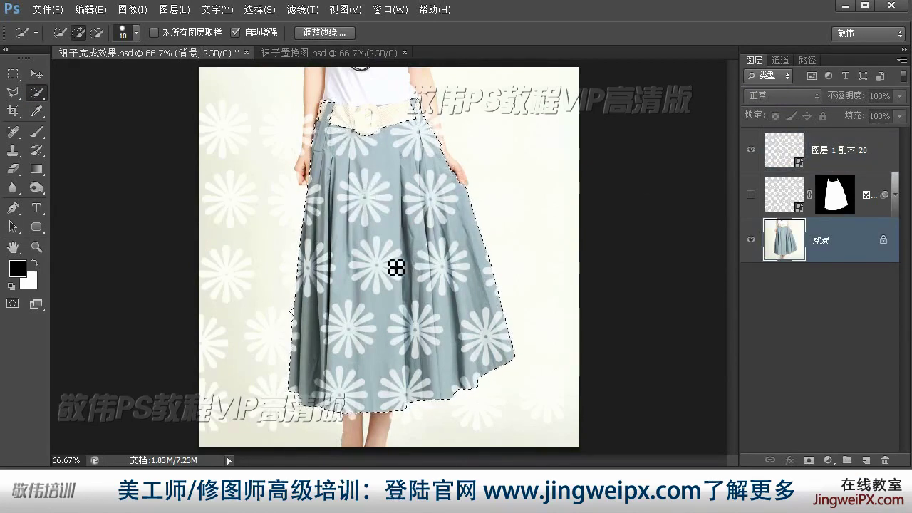
pyautogui.click(855, 151)
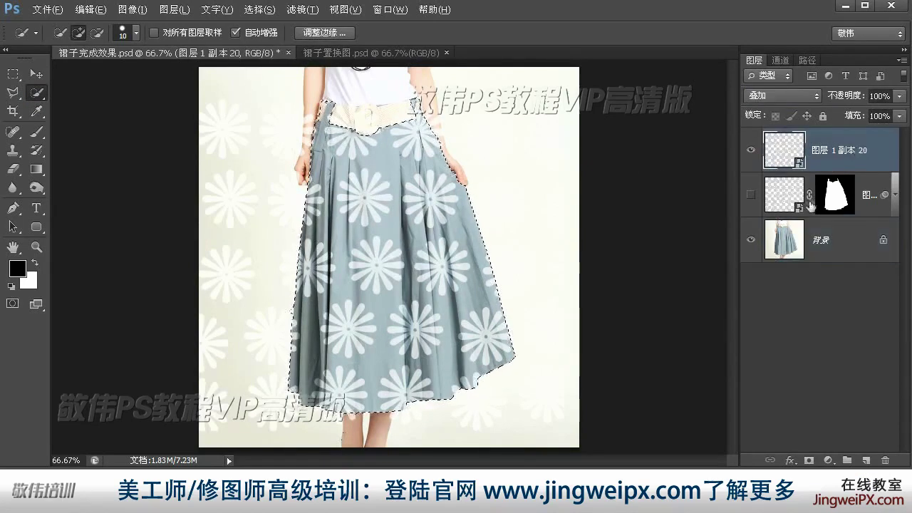
pyautogui.click(808, 462)
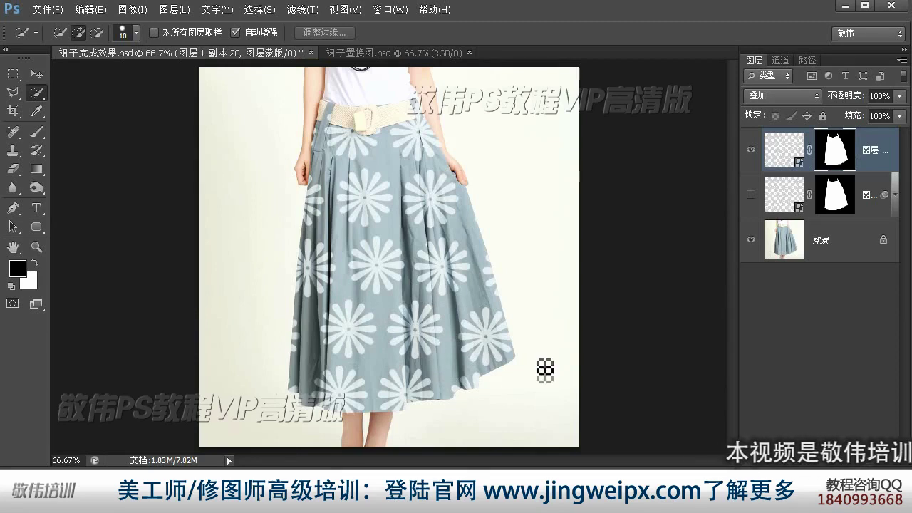
# - Compare the top flower pattern with the hidden displaced version below, leave only the top one visible, and target its contents instead of its mask
pyautogui.click(750, 152)
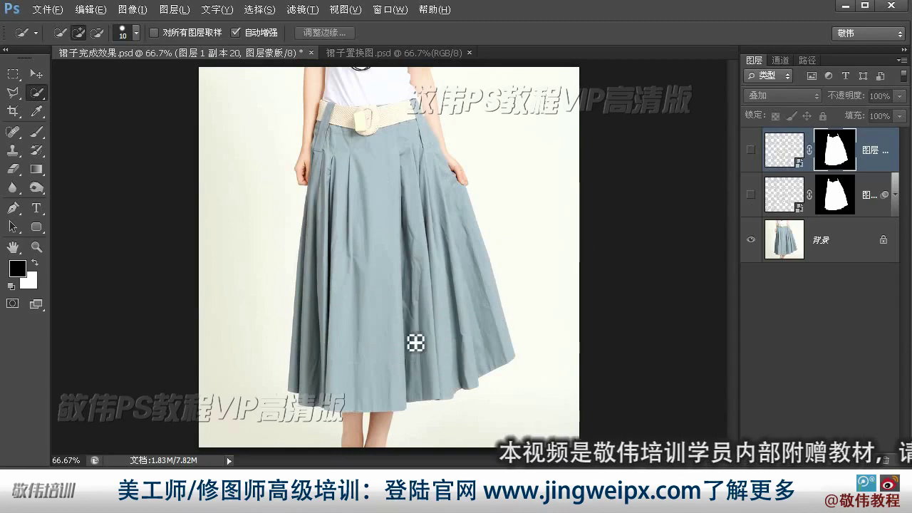
pyautogui.click(749, 194)
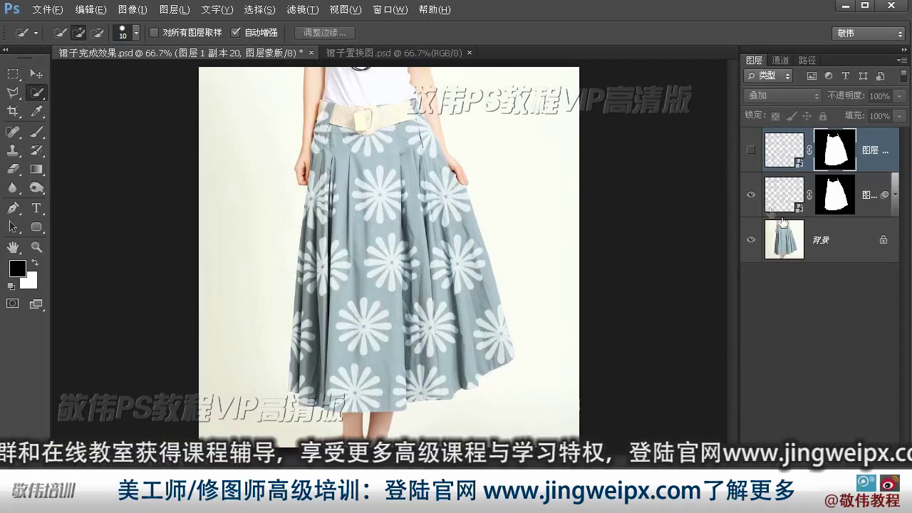
pyautogui.click(750, 196)
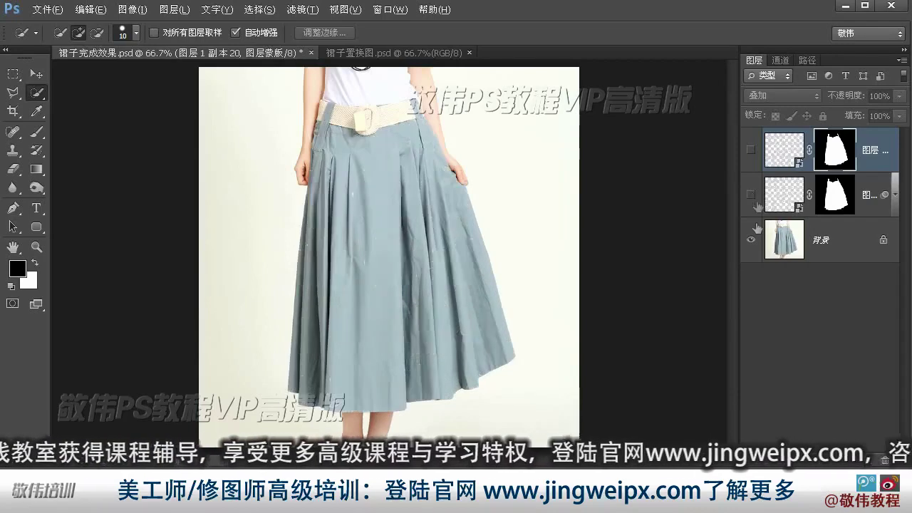
pyautogui.click(751, 151)
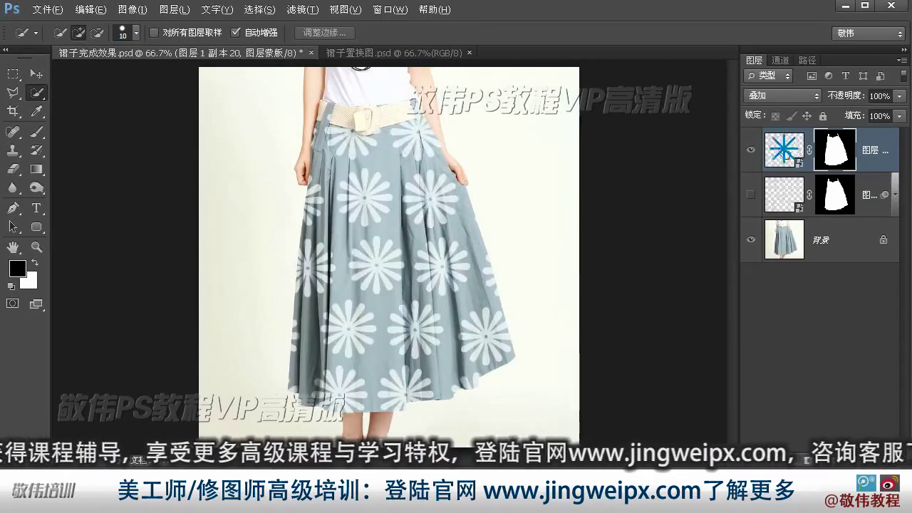
pyautogui.click(784, 151)
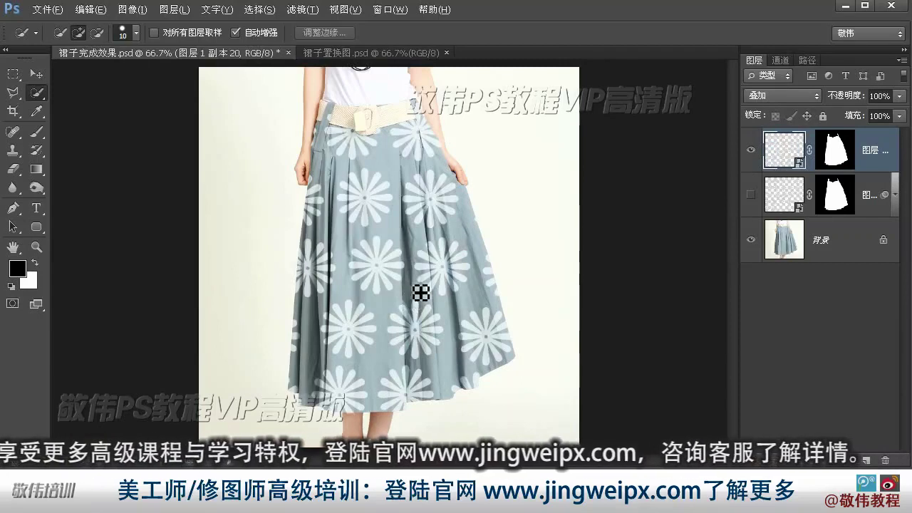
pyautogui.click(299, 10)
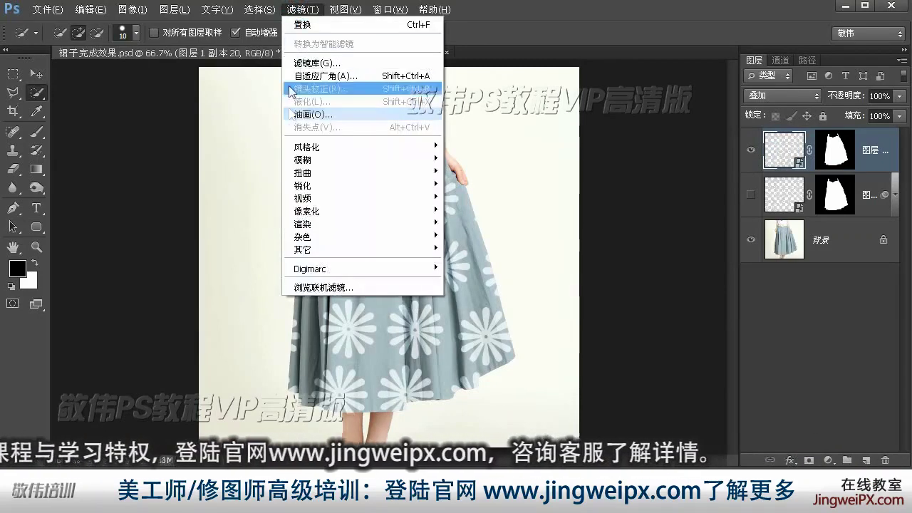
pyautogui.moveTo(314, 177)
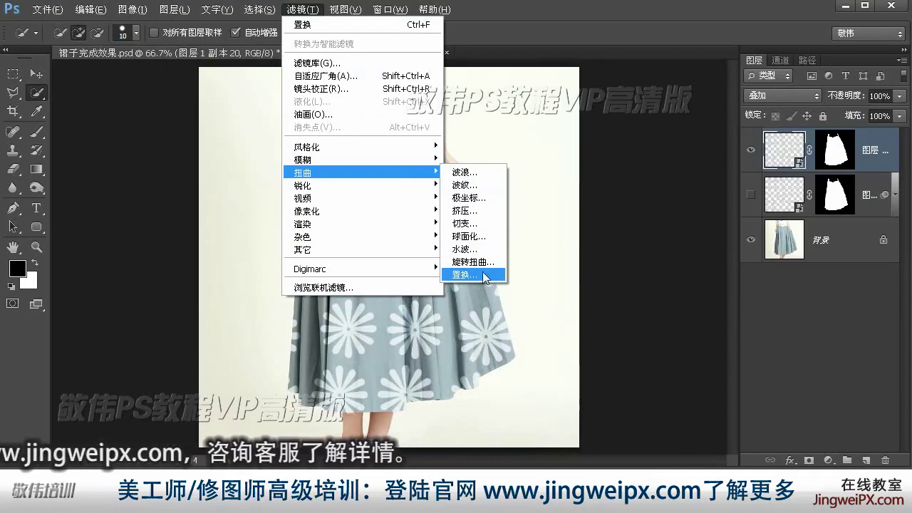
pyautogui.click(484, 275)
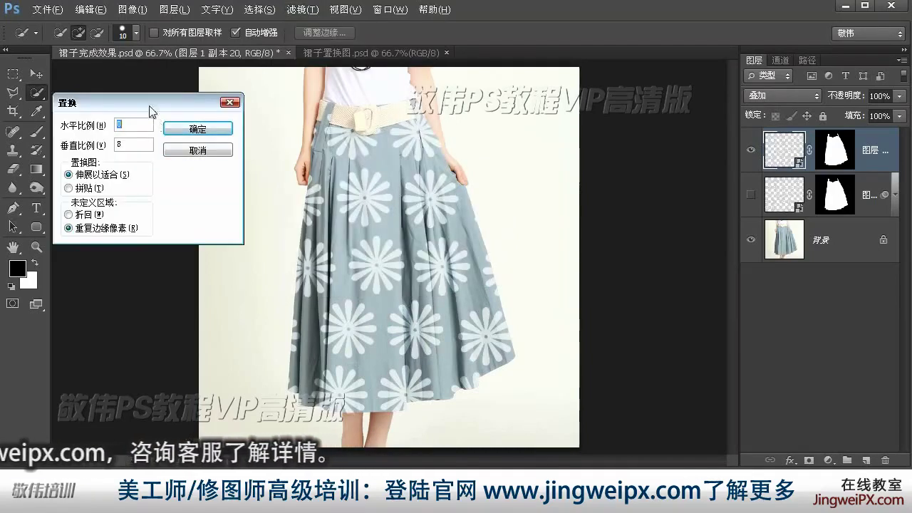
pyautogui.moveTo(150, 110); pyautogui.dragTo(182, 140)
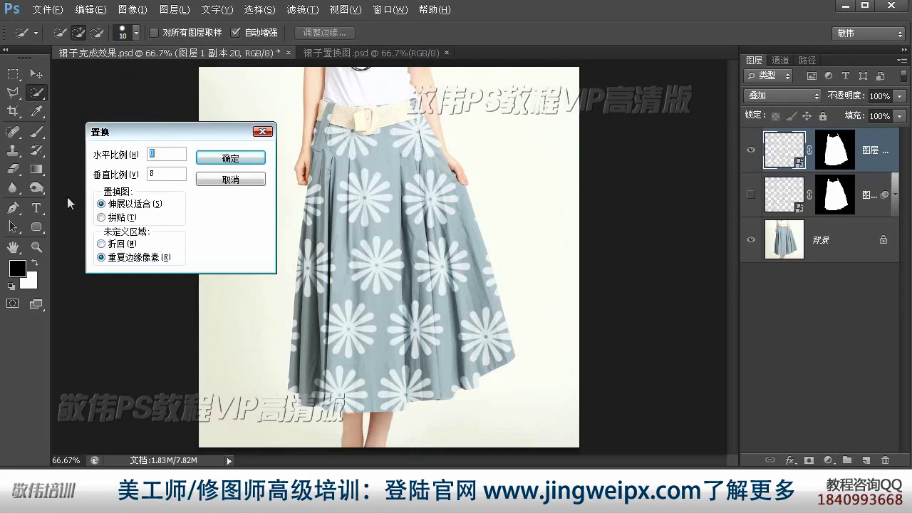
pyautogui.click(227, 159)
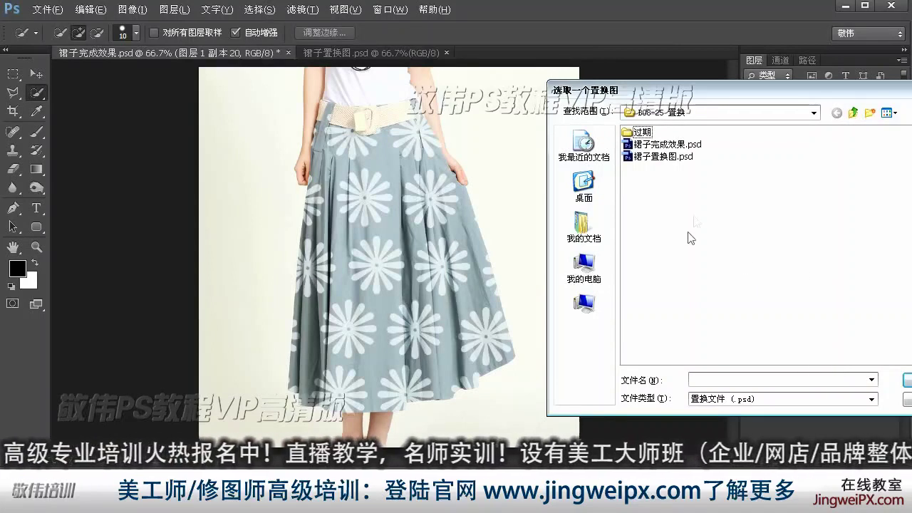
pyautogui.click(709, 400)
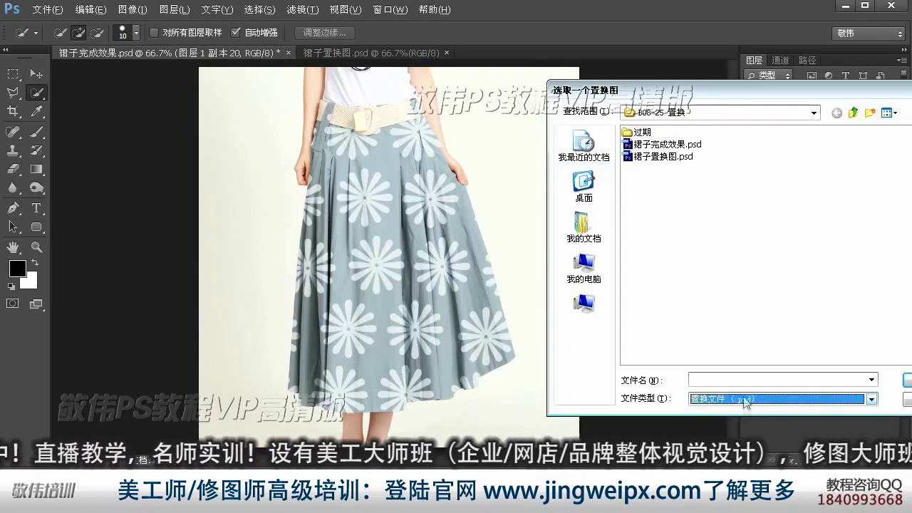
pyautogui.click(741, 280)
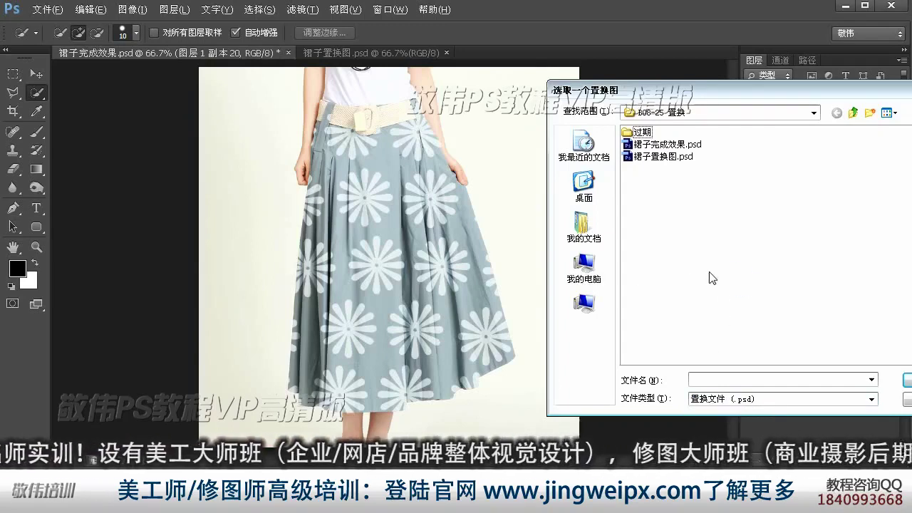
pyautogui.click(907, 401)
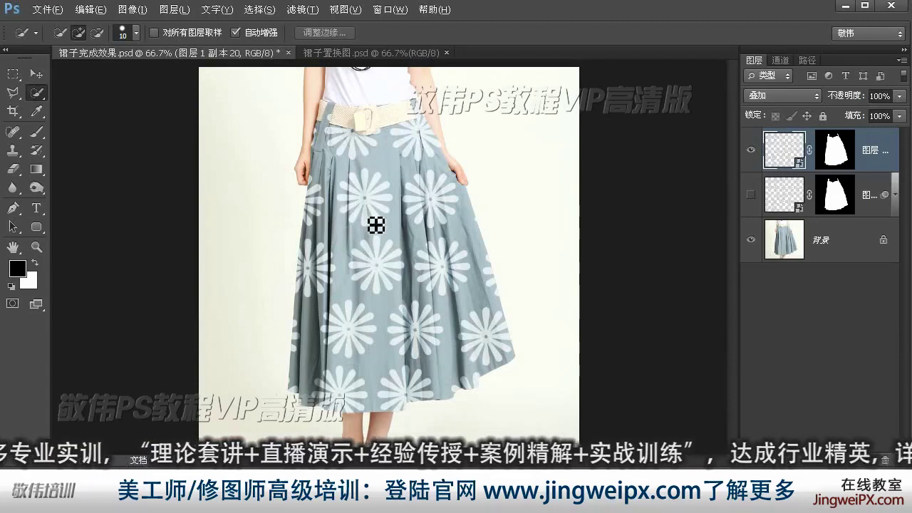
# - Examine the red and green channels of the displacement map 裙子置换图.psd, and close that file
pyautogui.click(361, 54)
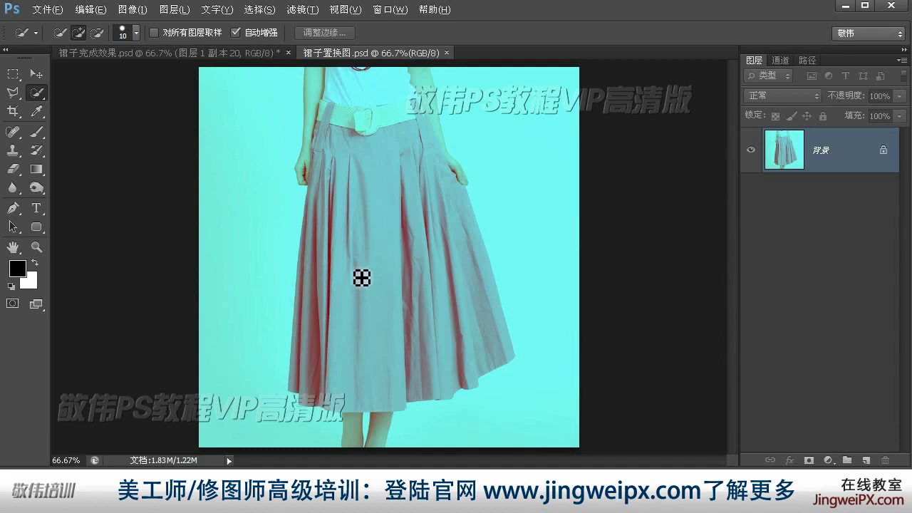
pyautogui.click(778, 61)
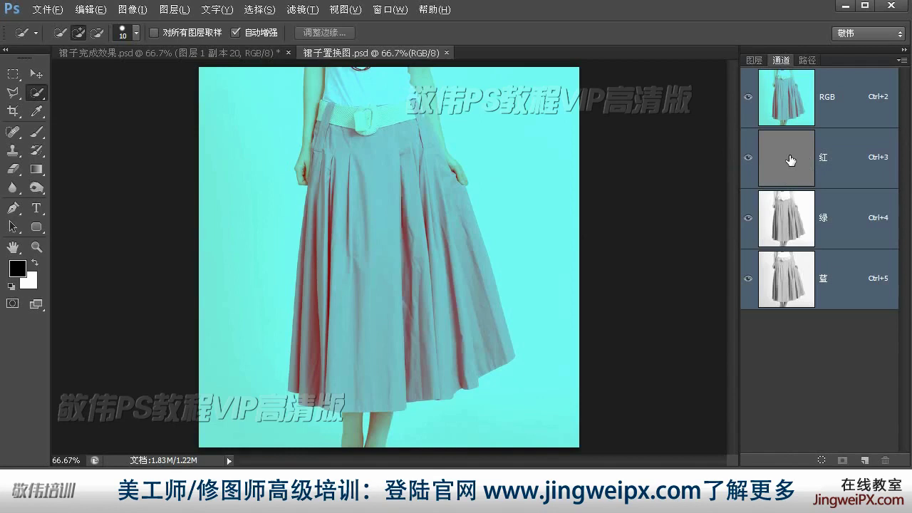
pyautogui.click(791, 159)
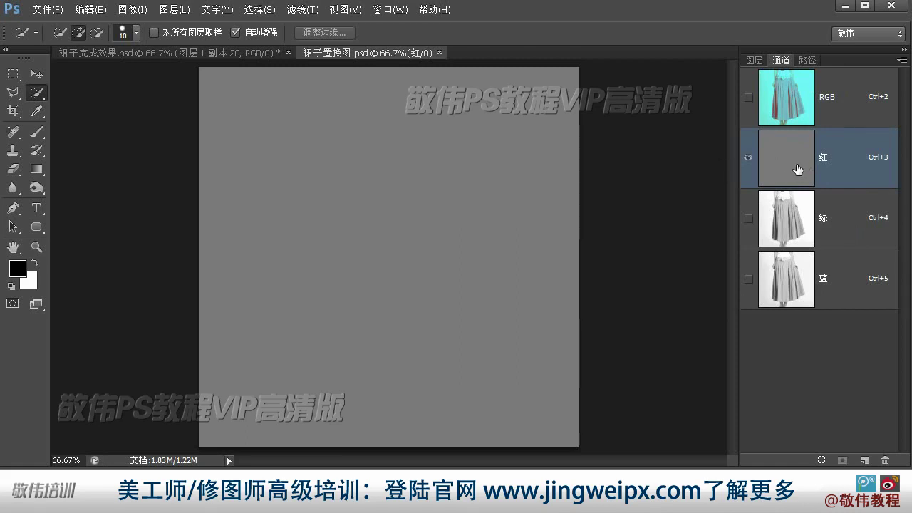
pyautogui.click(807, 221)
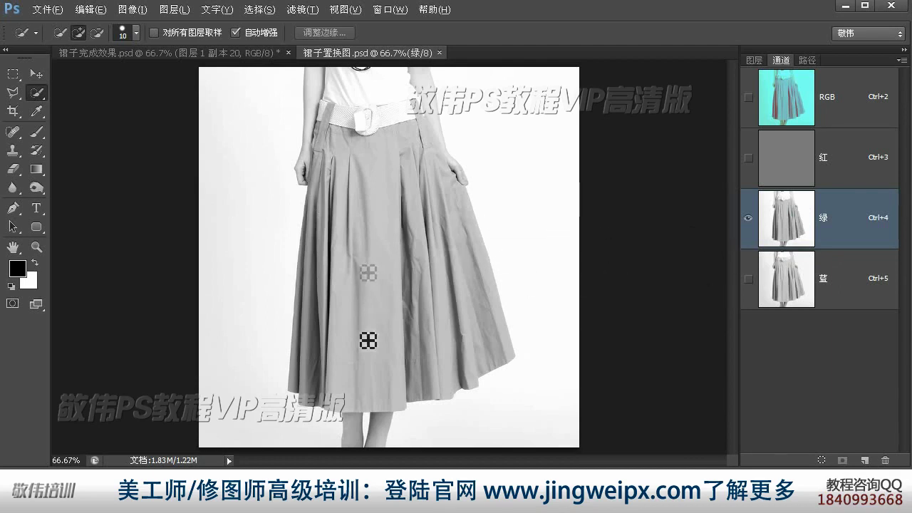
pyautogui.click(790, 173)
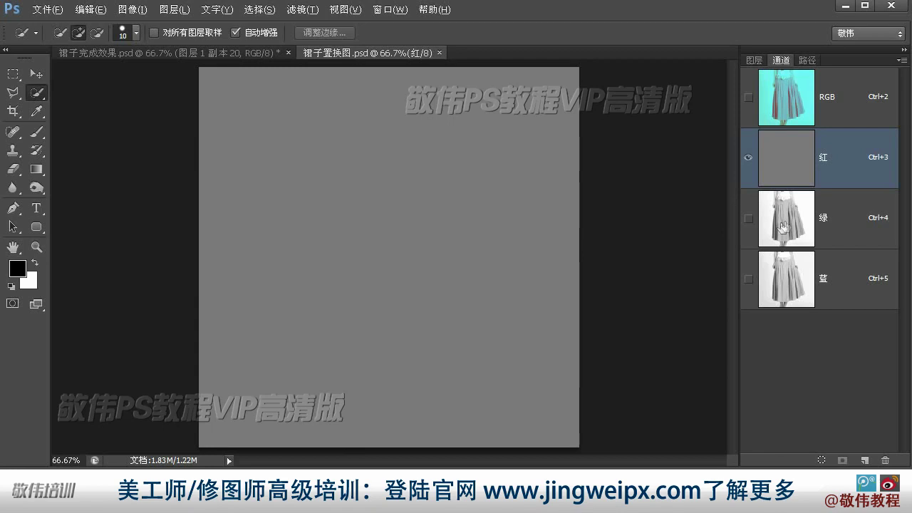
pyautogui.click(795, 212)
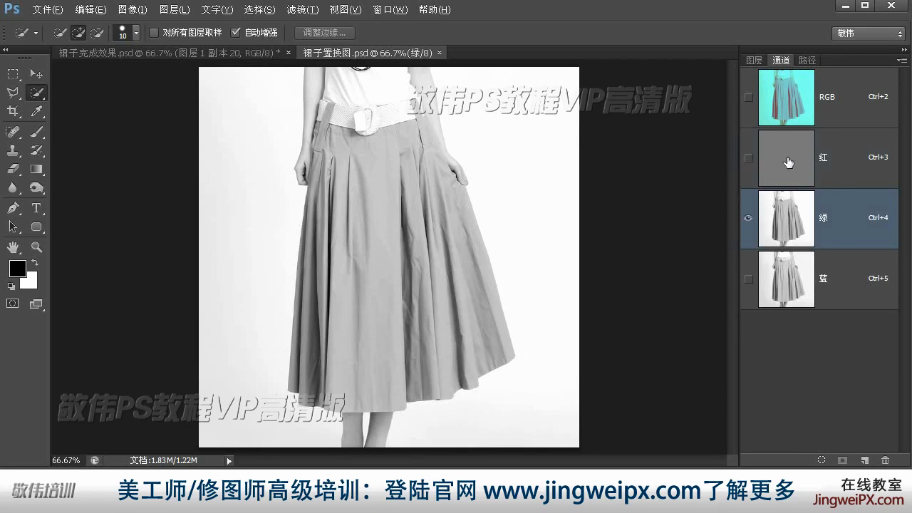
pyautogui.click(789, 93)
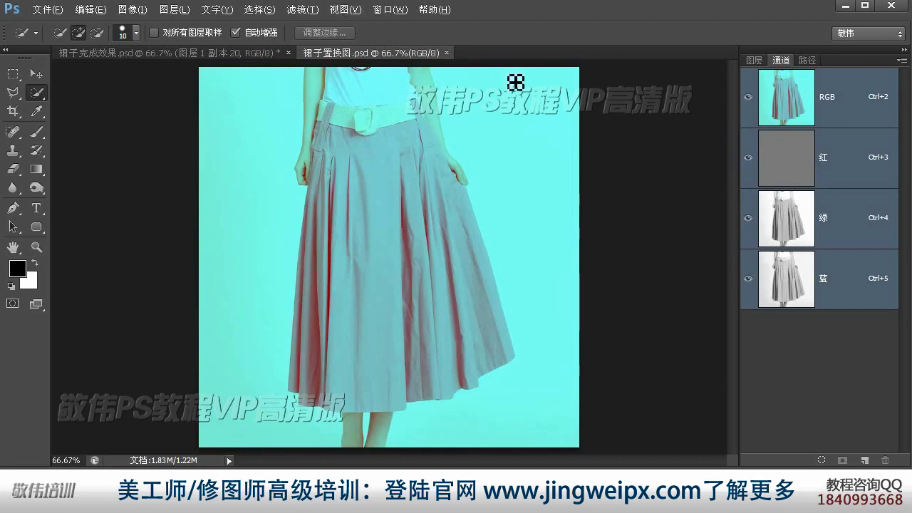
pyautogui.click(780, 230)
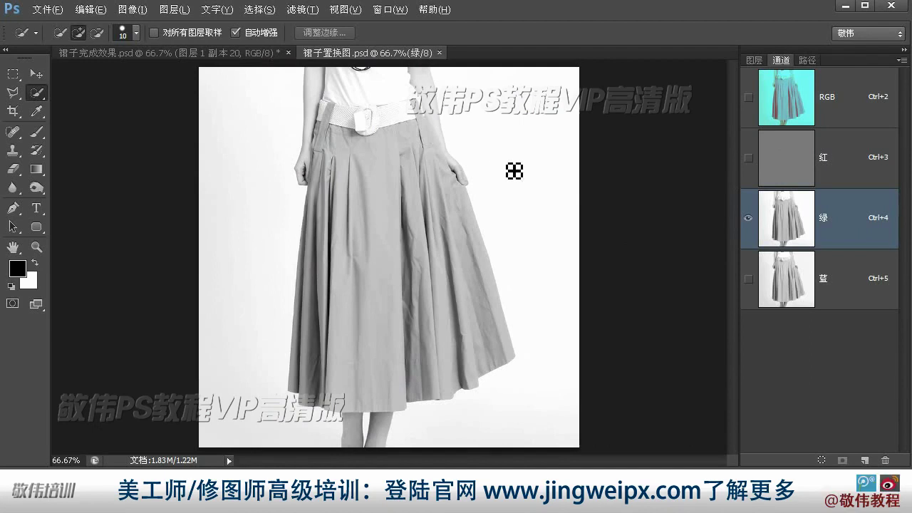
pyautogui.click(854, 116)
pyautogui.click(749, 61)
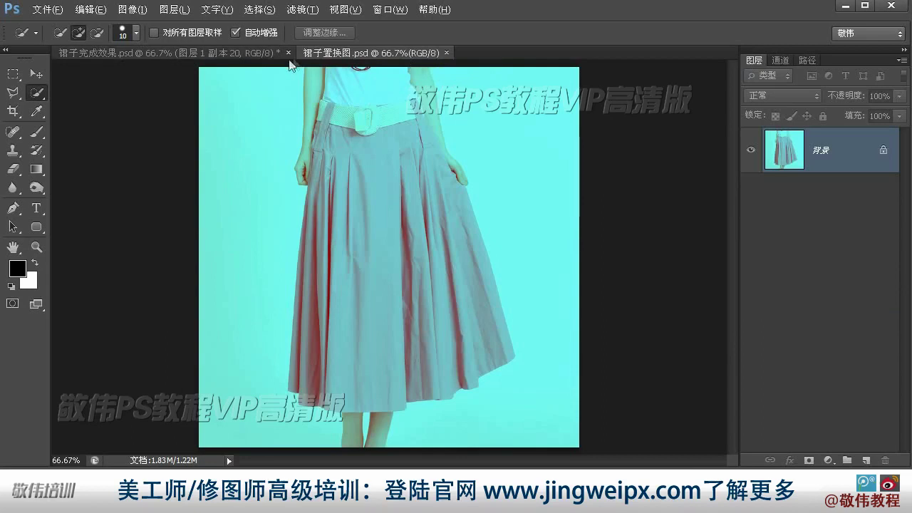
pyautogui.click(446, 53)
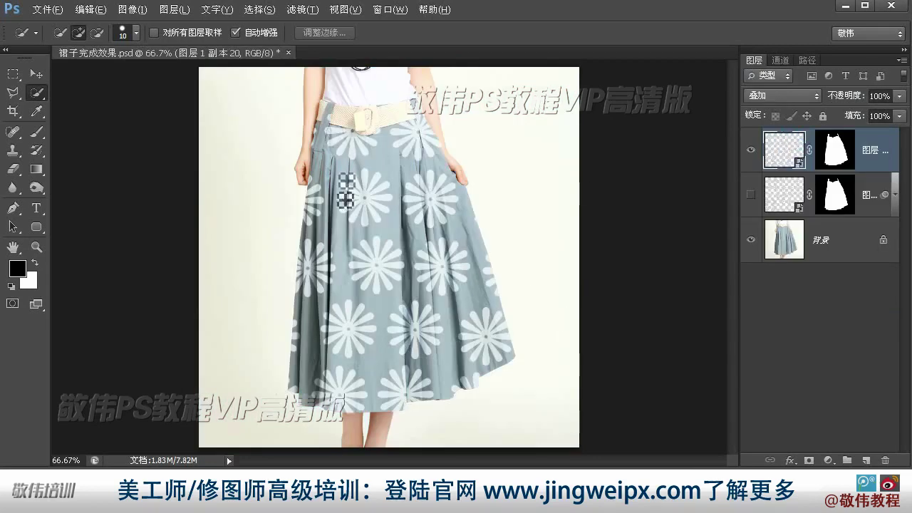
# - Start the Displace filter (置换) on the top flower pattern layer with horizontal scale 0 and vertical scale 8
pyautogui.click(304, 10)
pyautogui.moveTo(356, 190)
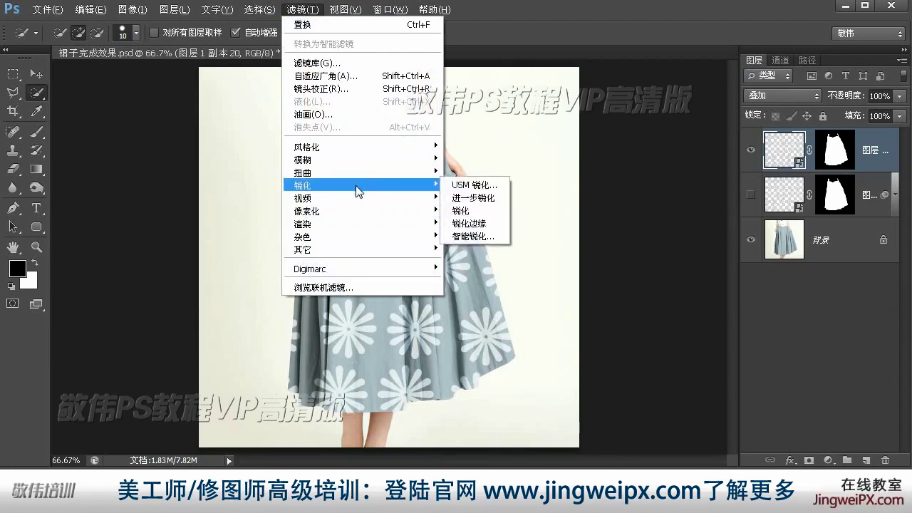
pyautogui.moveTo(360, 171)
pyautogui.click(481, 275)
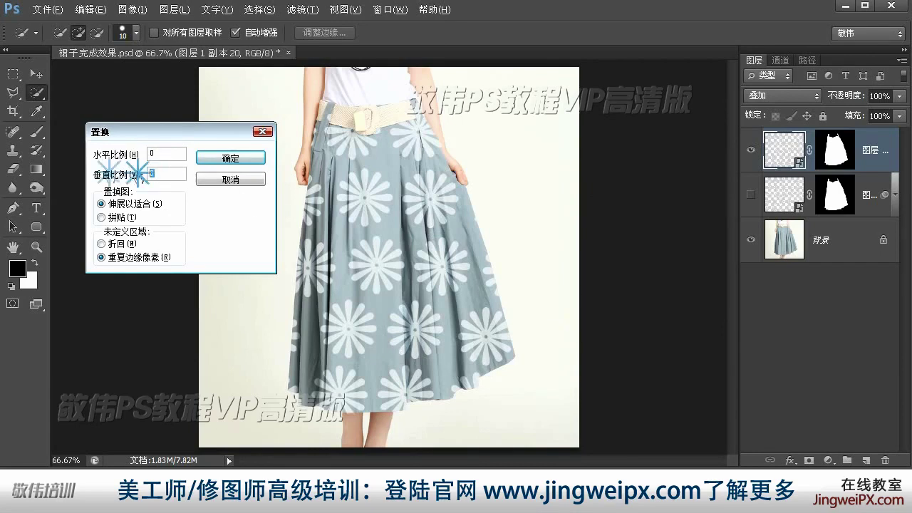
pyautogui.doubleClick(161, 178)
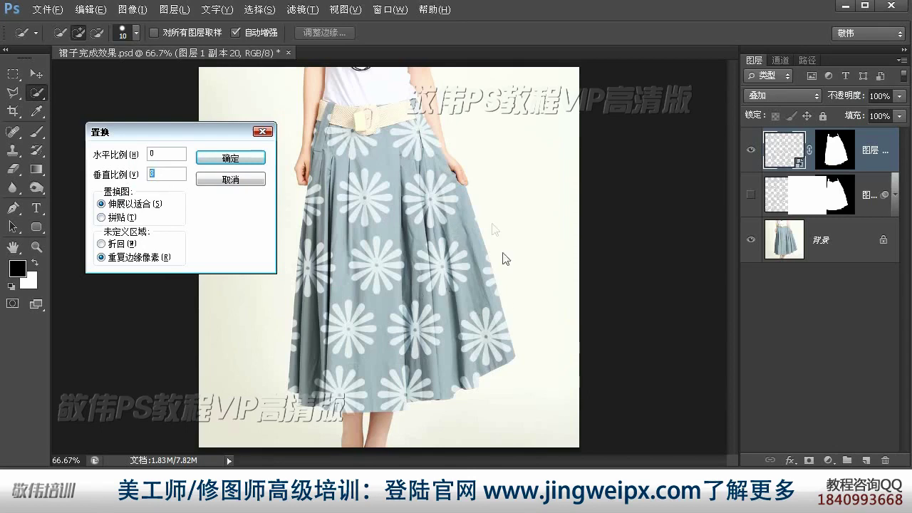
# - Try the 拼贴 (Tile) and 折回 (Wrap Around) options of Displace and return to 伸展以适合 and 重复边缘像素
pyautogui.click(114, 217)
pyautogui.click(119, 204)
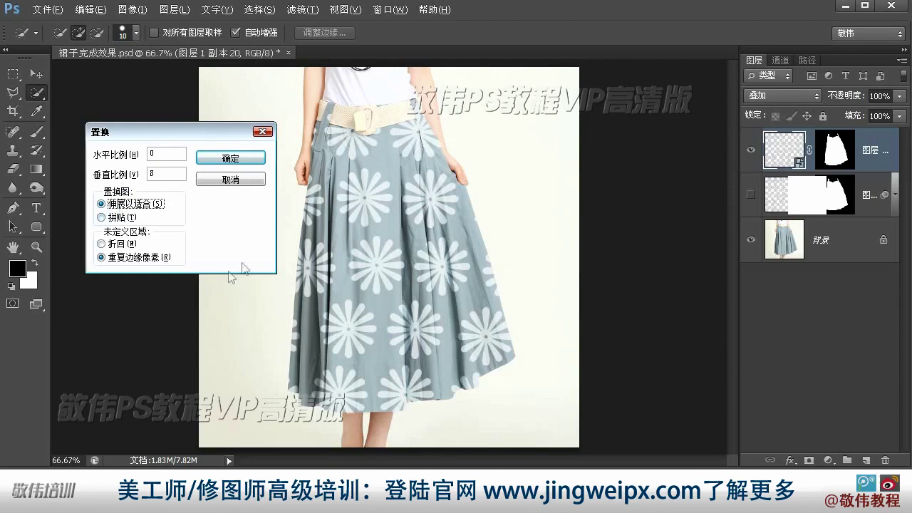
pyautogui.click(120, 223)
pyautogui.click(133, 205)
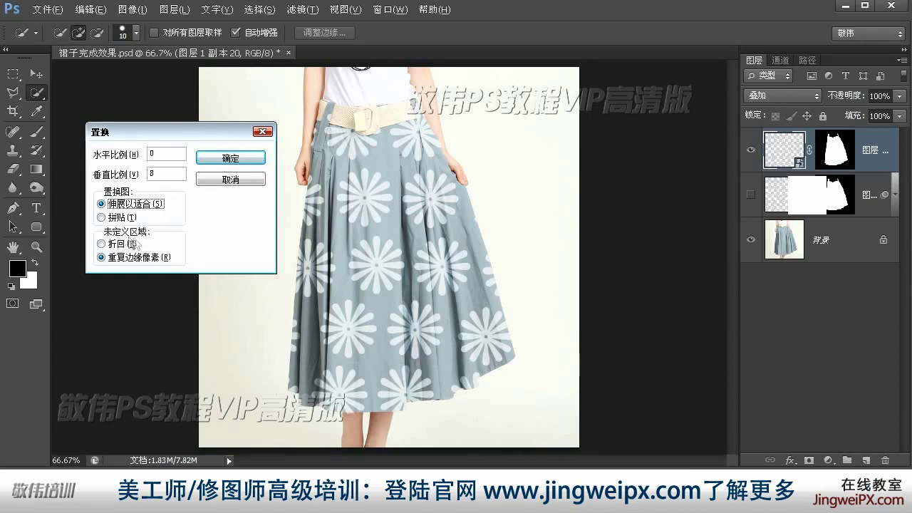
pyautogui.click(114, 252)
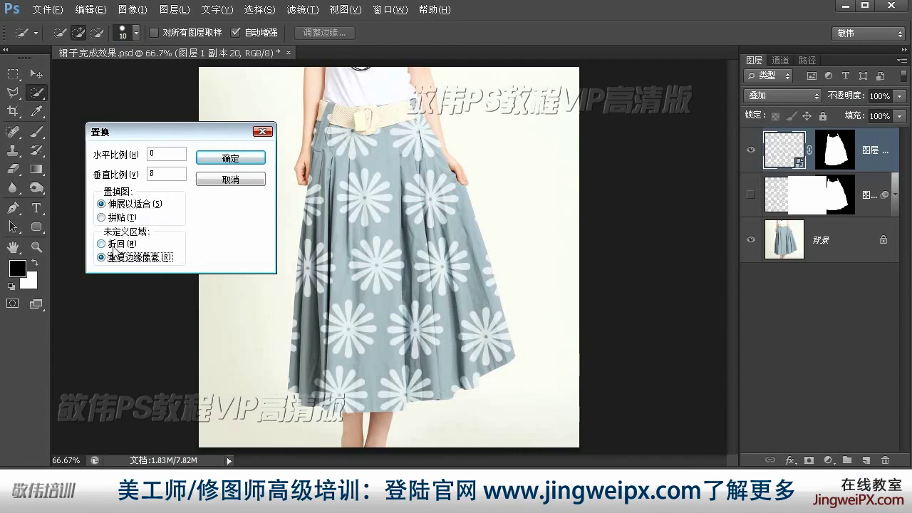
pyautogui.click(112, 244)
pyautogui.click(117, 260)
pyautogui.click(112, 244)
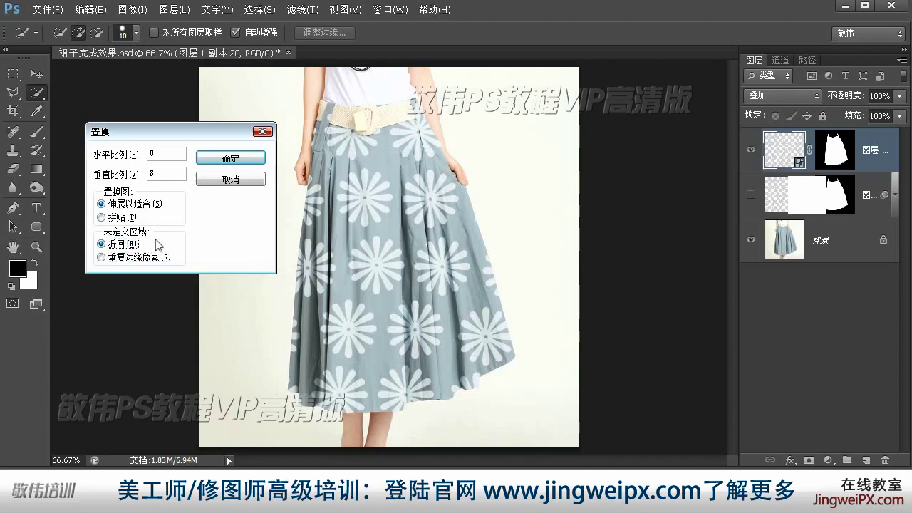
pyautogui.click(121, 258)
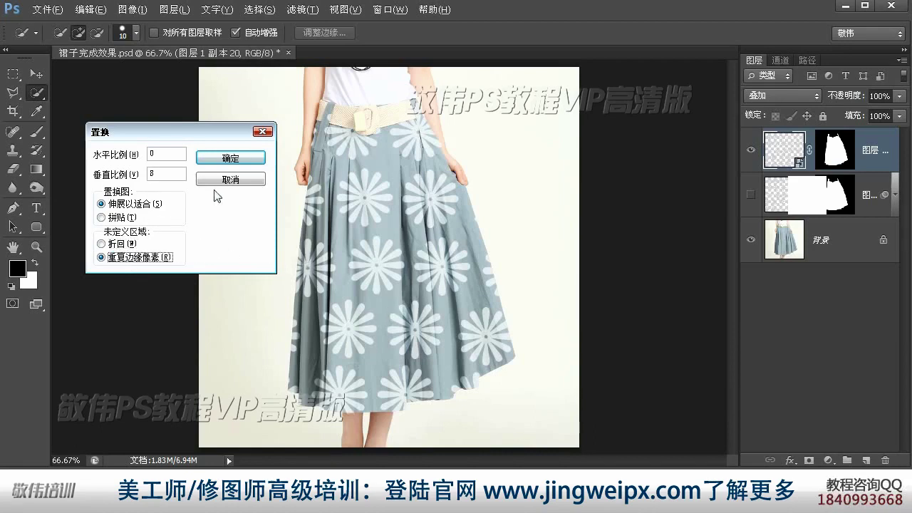
# - Accept the Displace settings and apply 裙子置换图.psd as the displacement map for the flower pattern
pyautogui.click(237, 163)
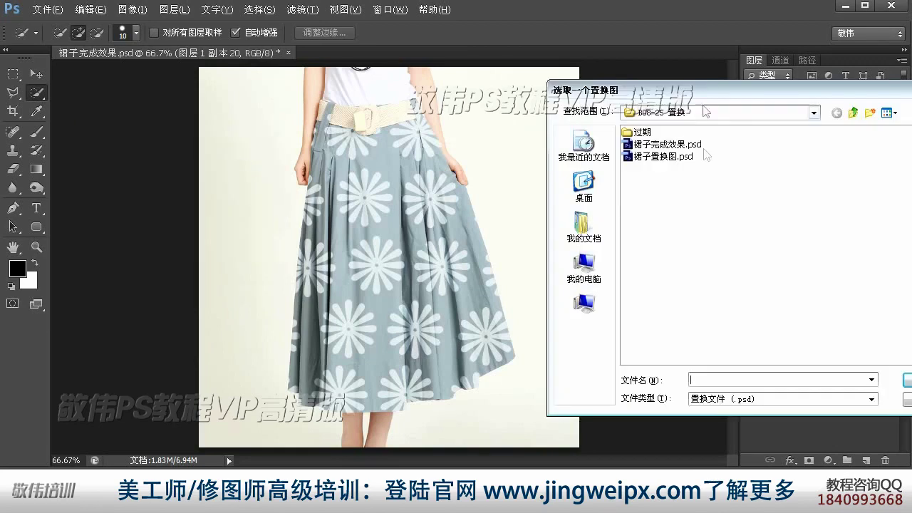
pyautogui.moveTo(705, 90); pyautogui.dragTo(548, 90)
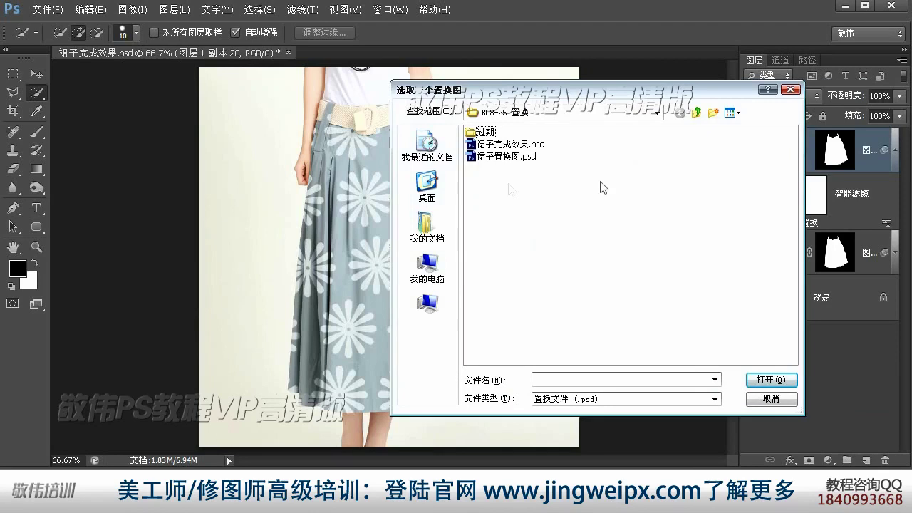
pyautogui.click(496, 158)
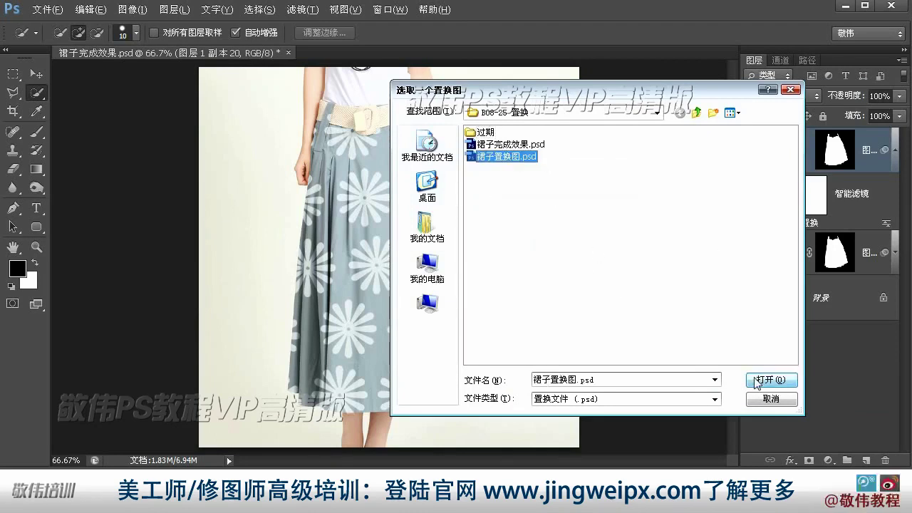
pyautogui.click(775, 380)
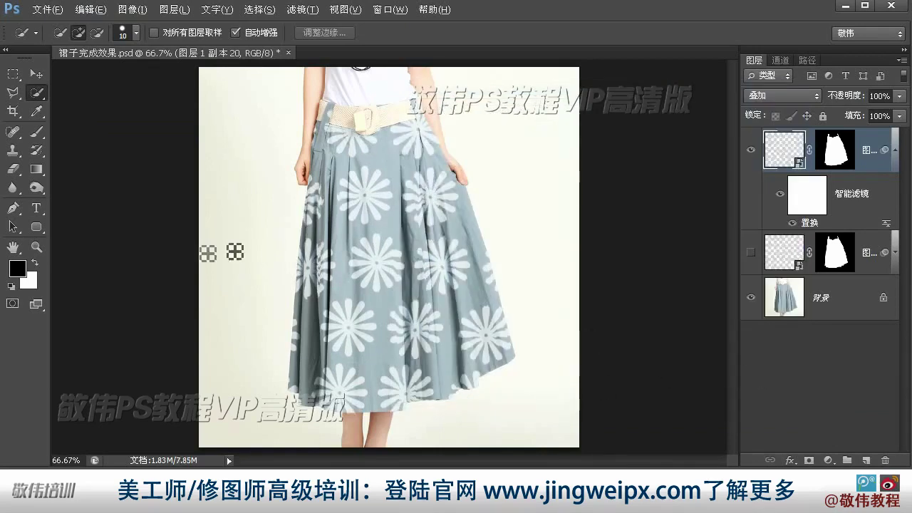
# - Examine at 100% how the displaced flowers follow the skirt's folds from waist to hem, and fit the whole image in view
pyautogui.click(36, 247)
pyautogui.doubleClick(36, 247)
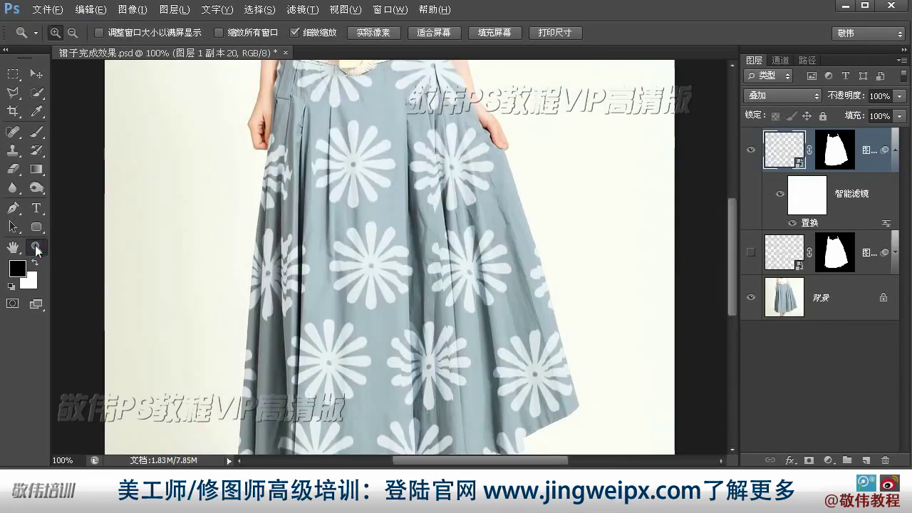
pyautogui.click(8, 248)
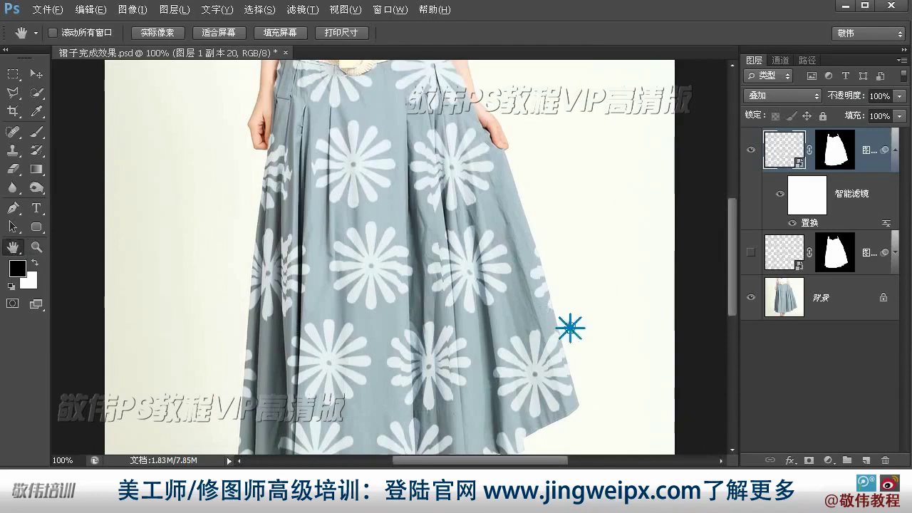
pyautogui.moveTo(559, 309); pyautogui.dragTo(497, 288)
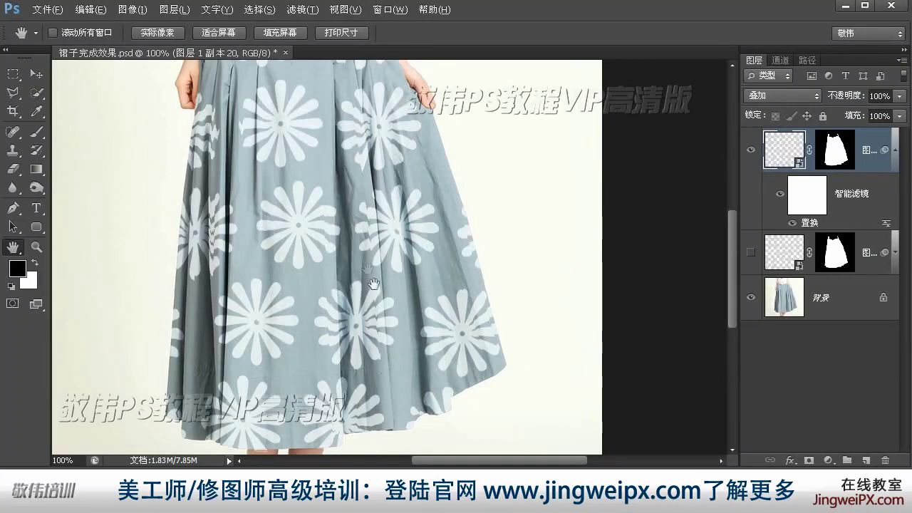
pyautogui.moveTo(375, 194); pyautogui.dragTo(367, 272)
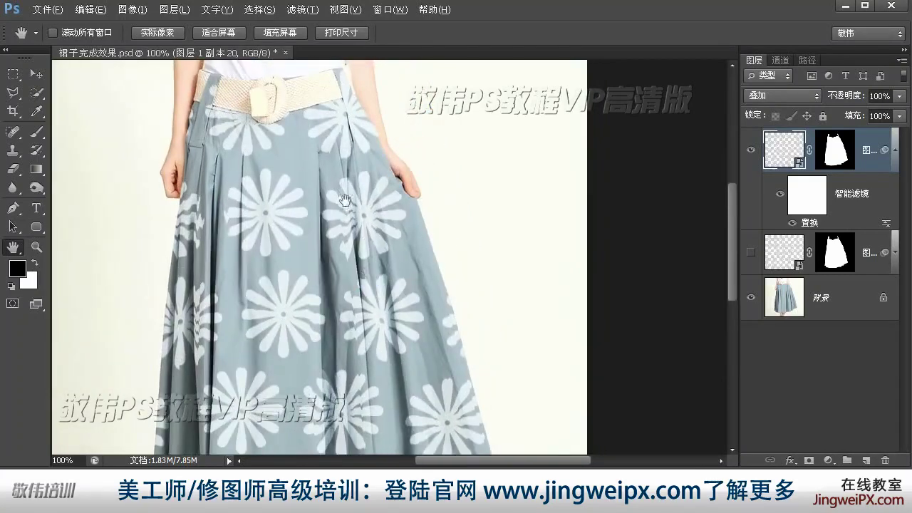
pyautogui.keyDown('alt'); pyautogui.click(387, 294); pyautogui.keyUp('alt')
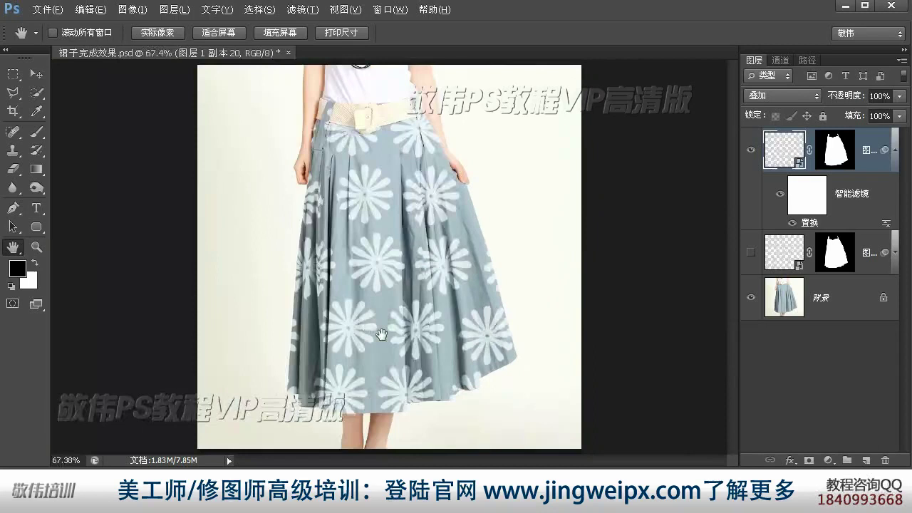
pyautogui.doubleClick(36, 247)
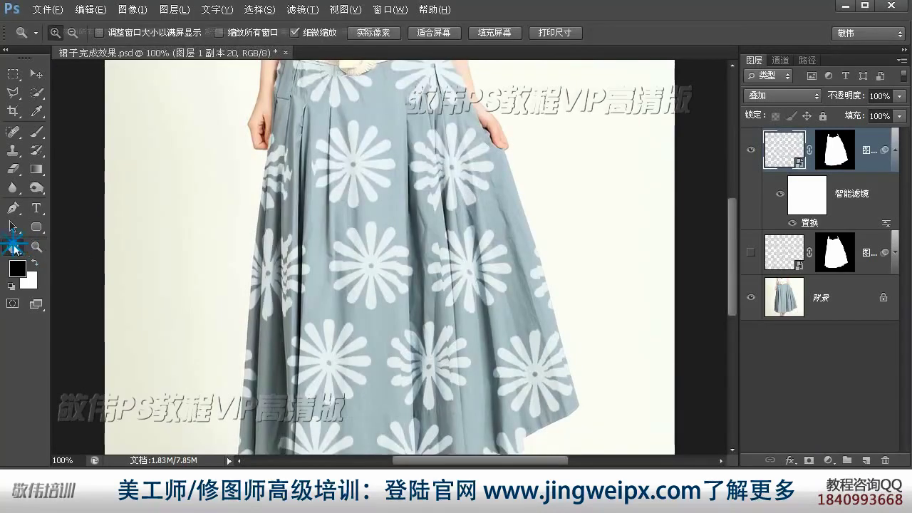
pyautogui.doubleClick(12, 247)
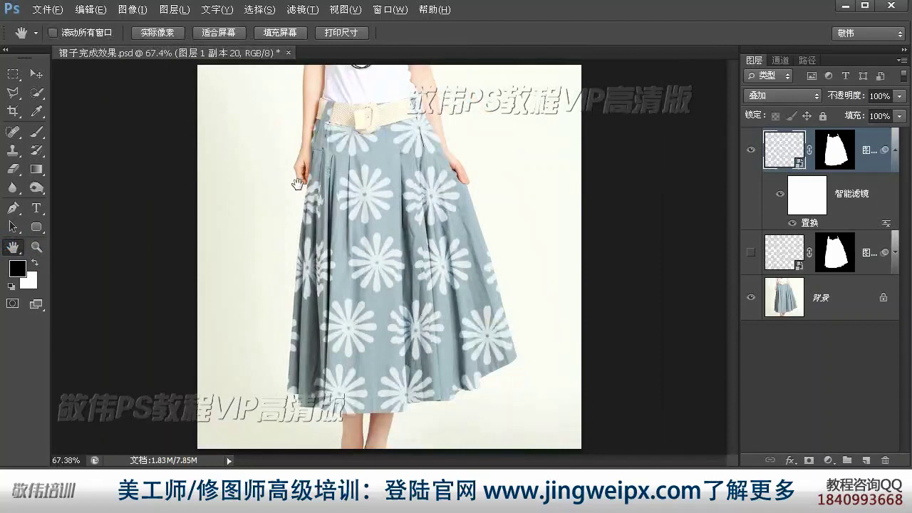